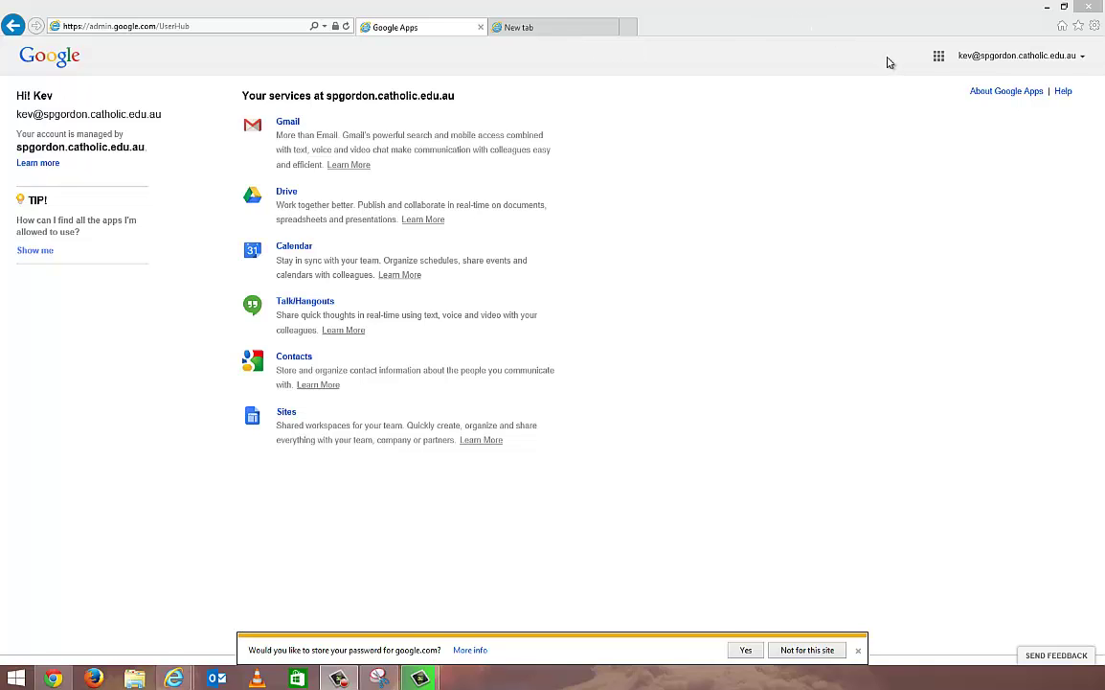
# Load plus.google.com in Internet Explorer, correcting the mistyped address.
pyautogui.click(938, 57)
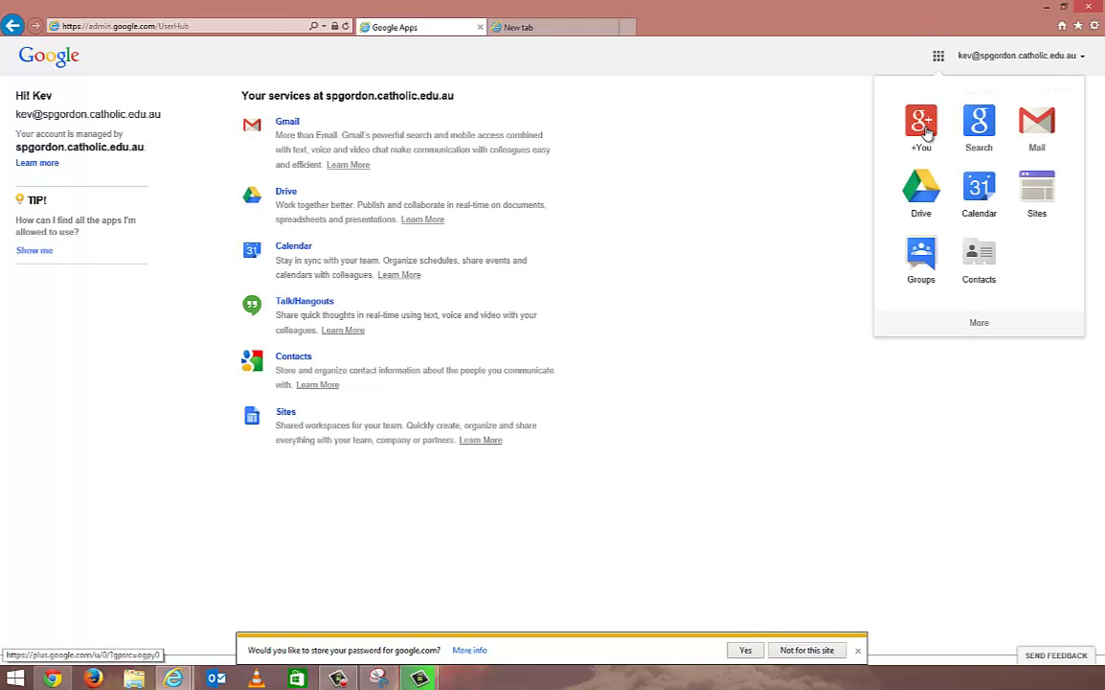
pyautogui.click(670, 239)
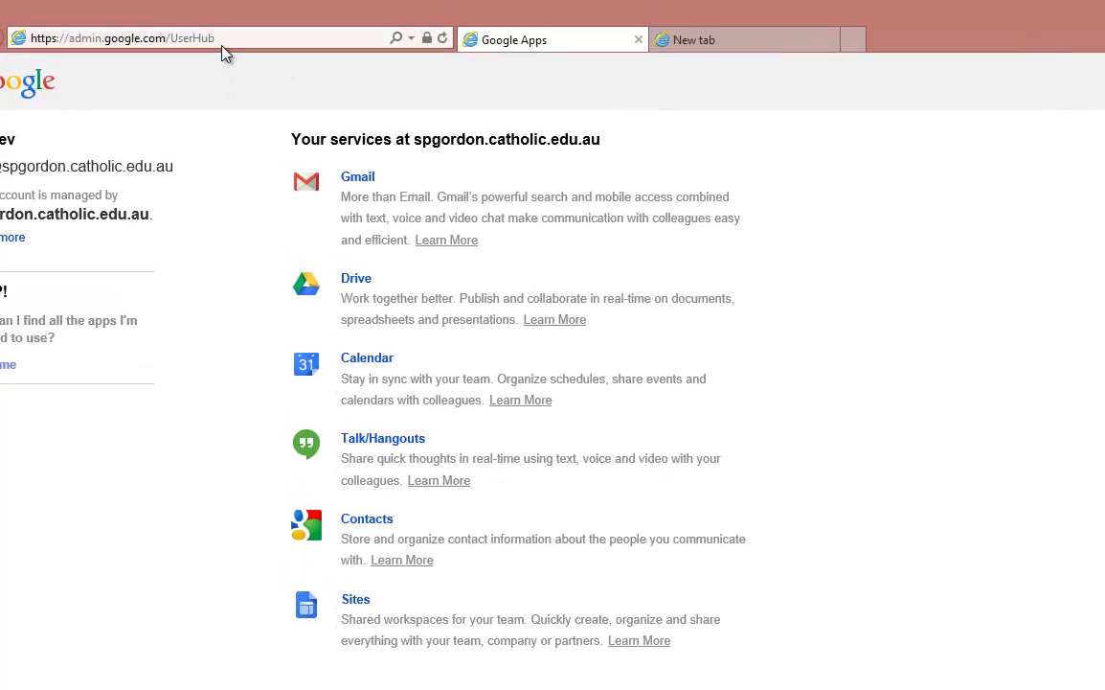
pyautogui.click(221, 38)
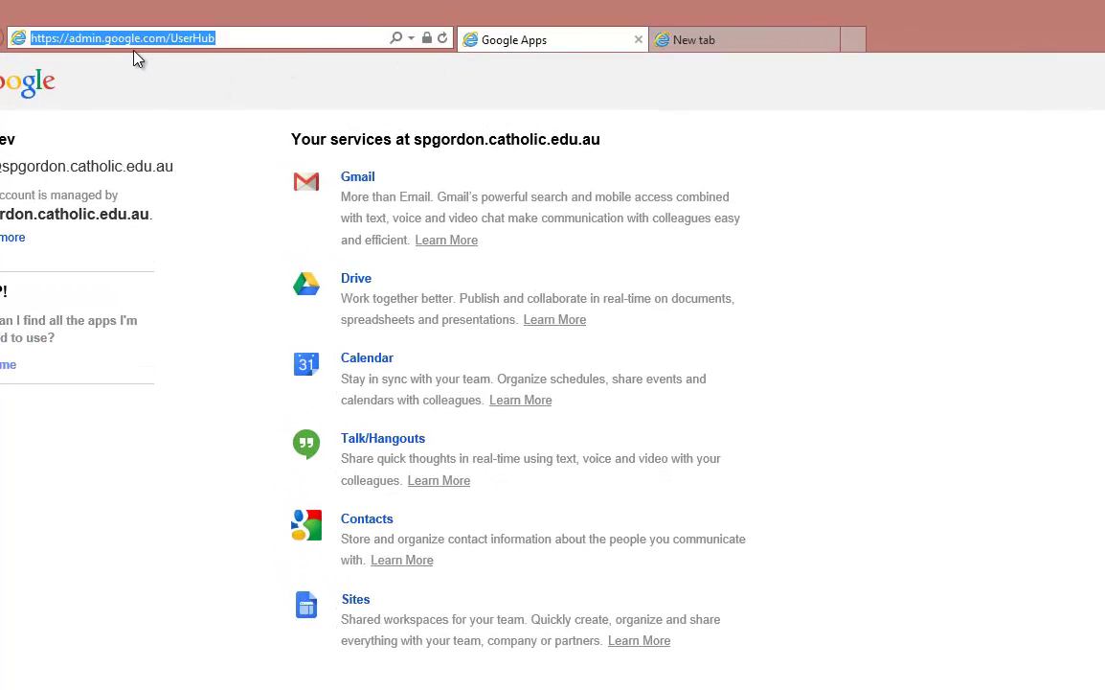
pyautogui.write('plis.f')
pyautogui.press('BackSpace')
pyautogui.press('BackSpace')
pyautogui.press('BackSpace')
pyautogui.press('BackSpace')
pyautogui.write('us.goo')
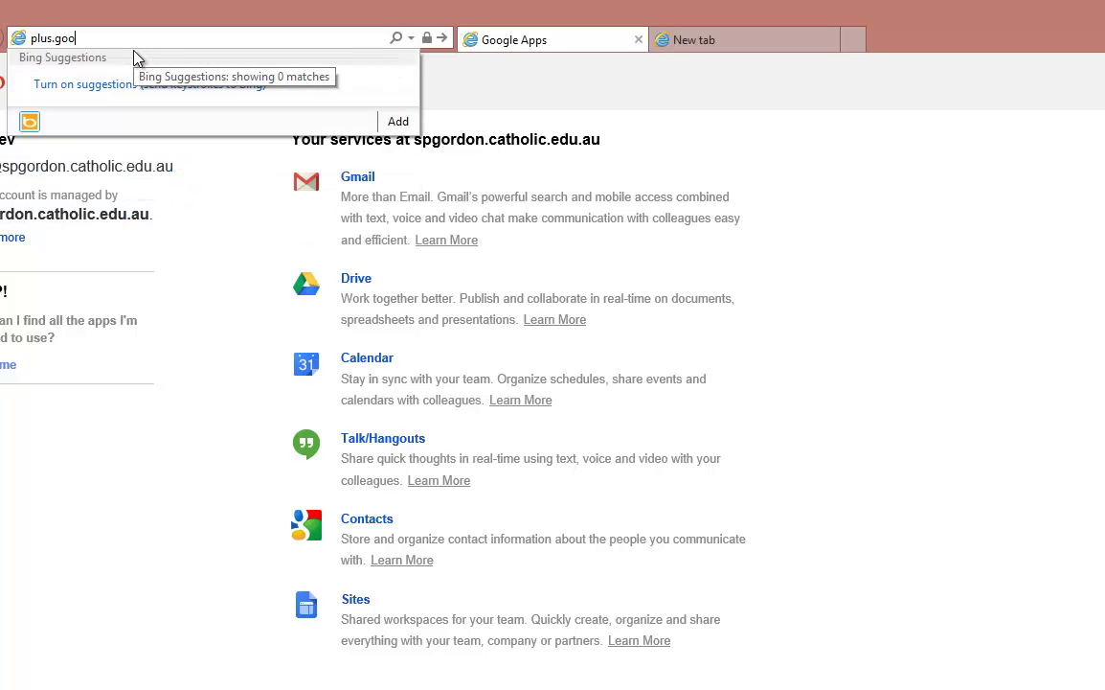
pyautogui.write('gle.com')
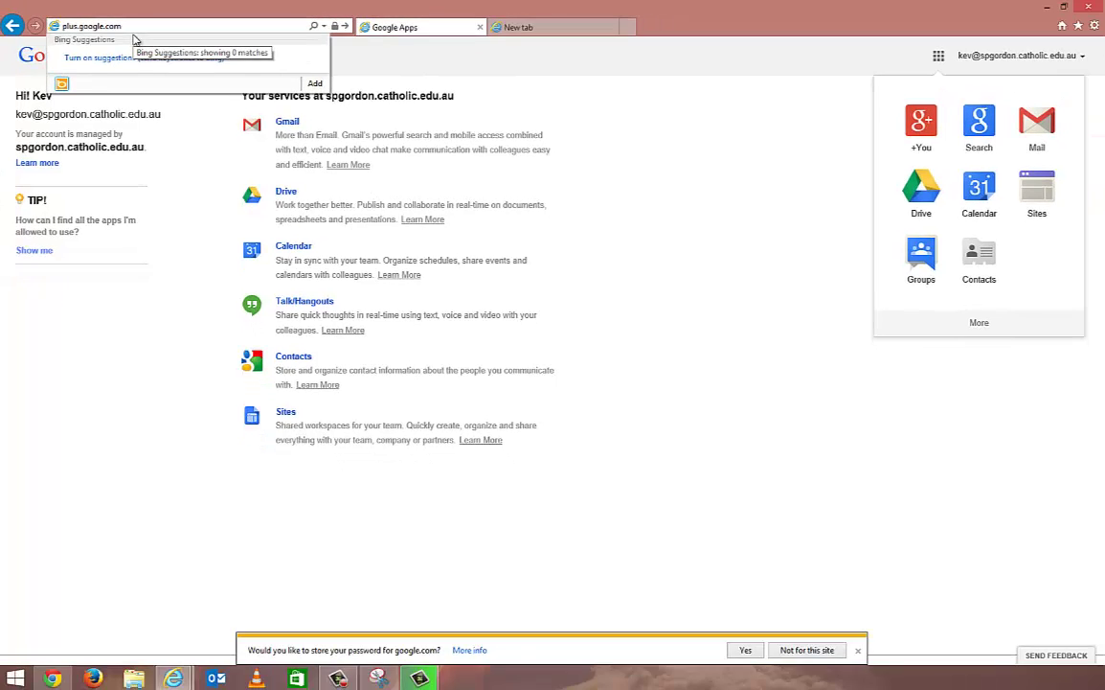
pyautogui.press('Return')
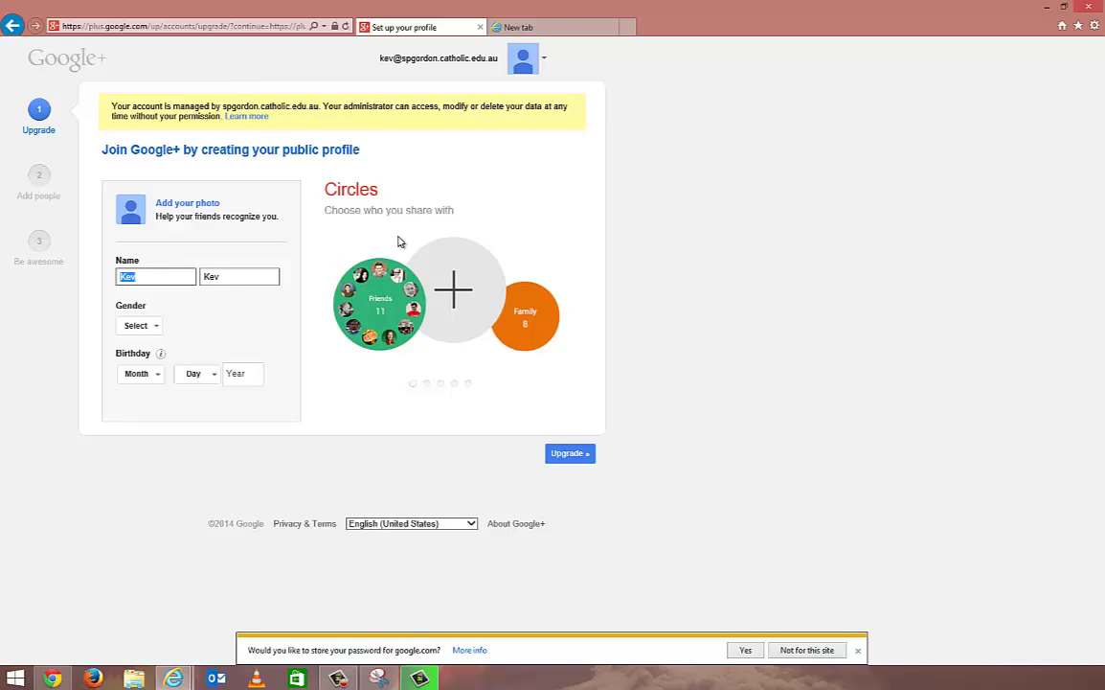
# Replace the repeated surname in the profile form with the correct last name.
pyautogui.click(213, 277)
pyautogui.click(232, 368)
pyautogui.write('1980')
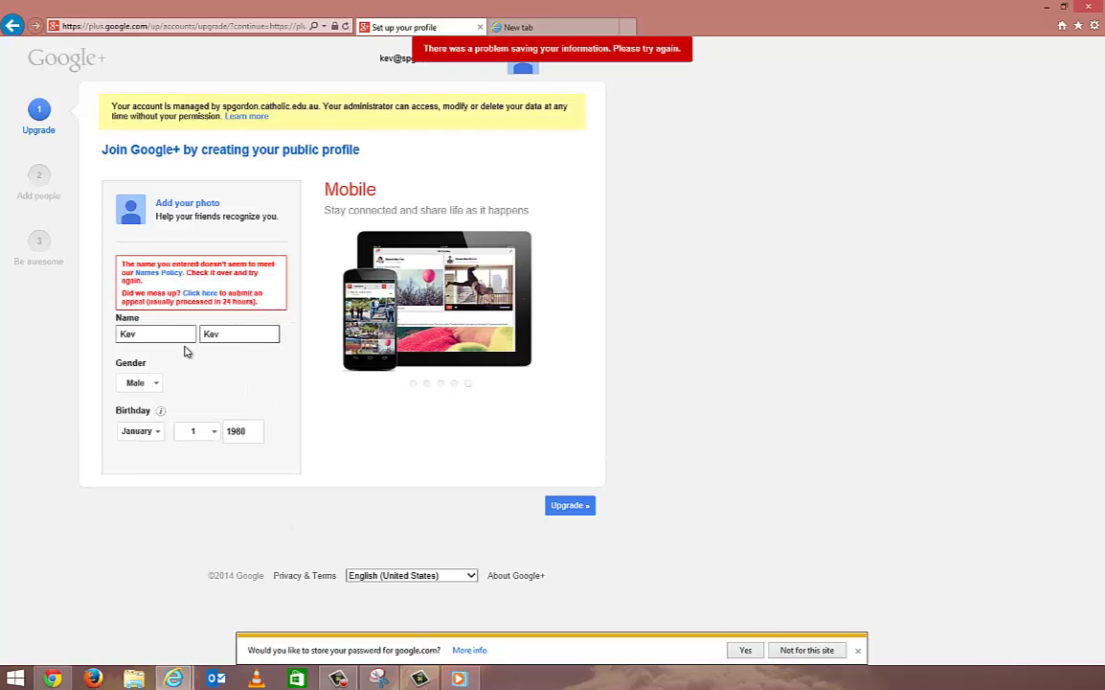
pyautogui.doubleClick(210, 333)
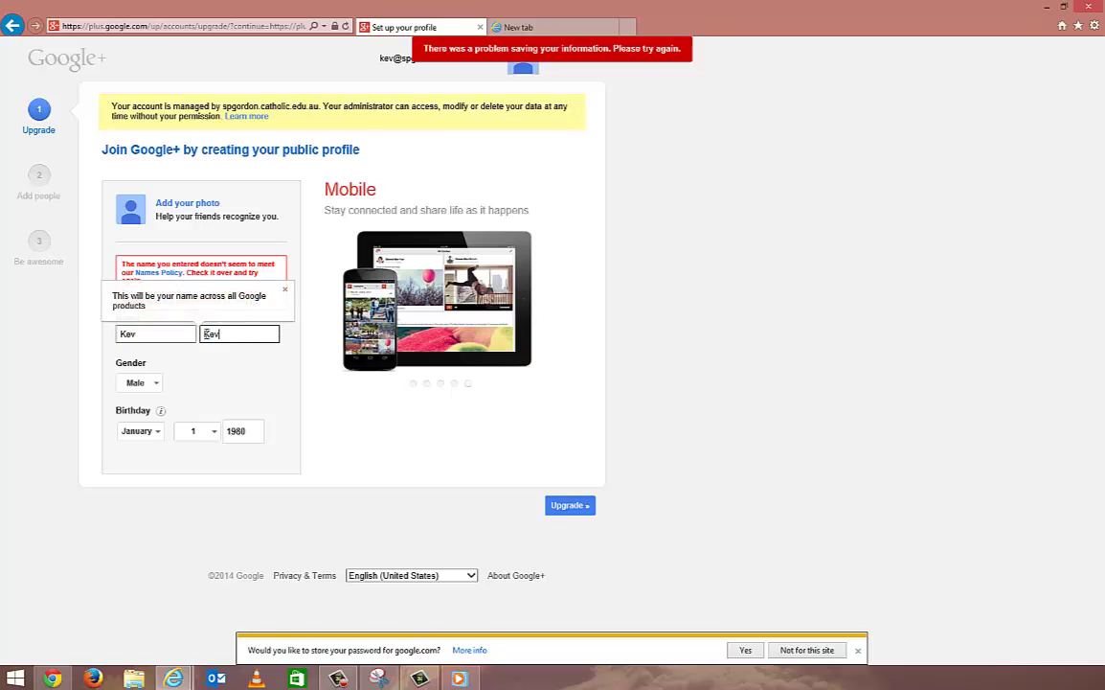
pyautogui.write('Cummins')
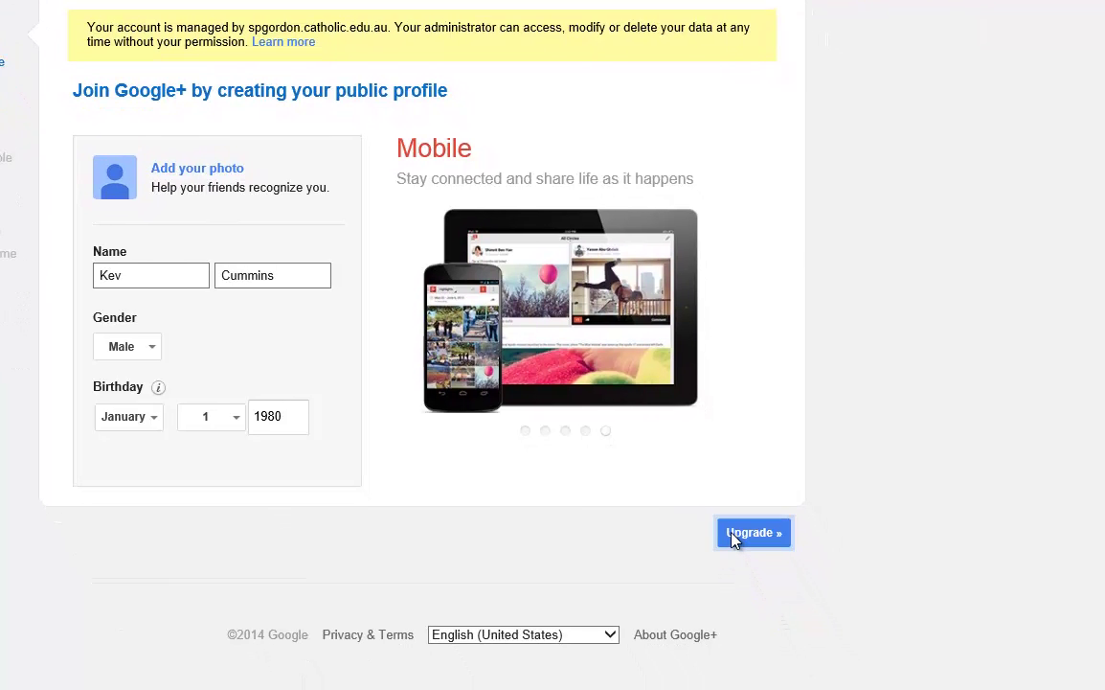
# Submit the profile, skip Add people and Follow things you love, and dismiss the few-circles warning.
pyautogui.click(732, 534)
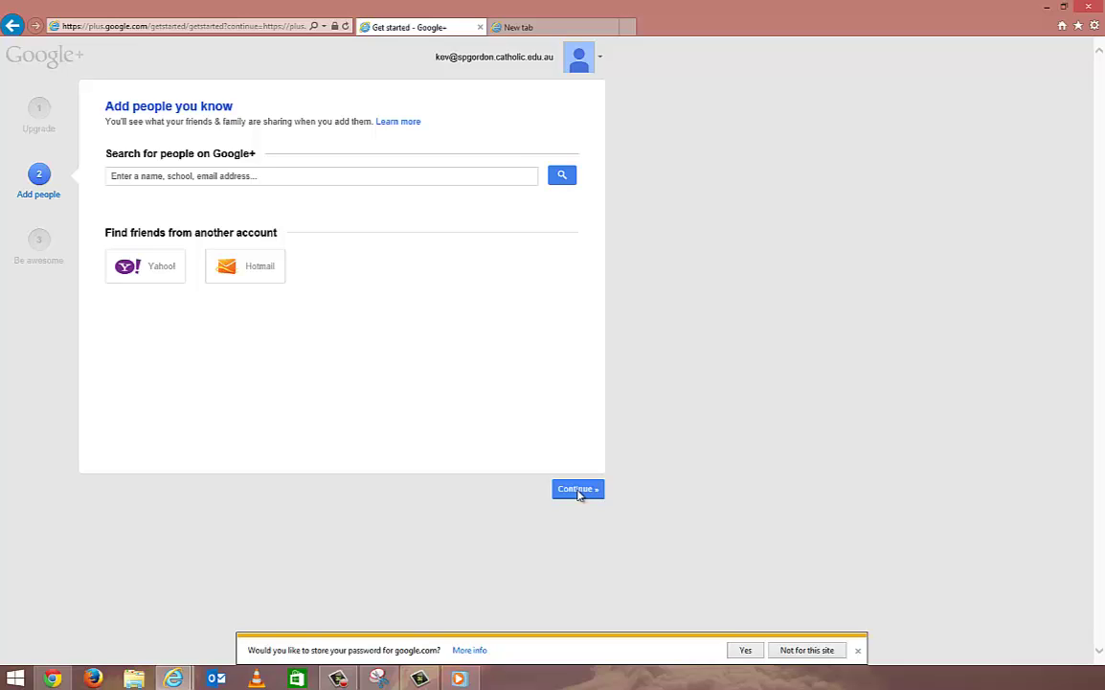
pyautogui.click(578, 491)
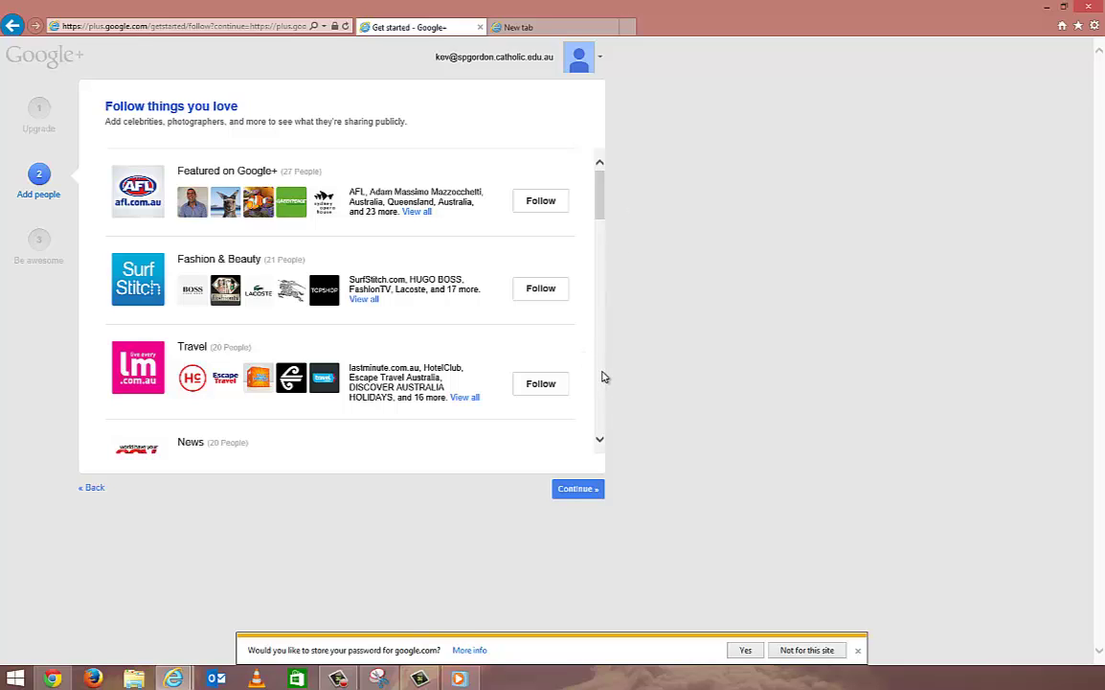
pyautogui.click(576, 492)
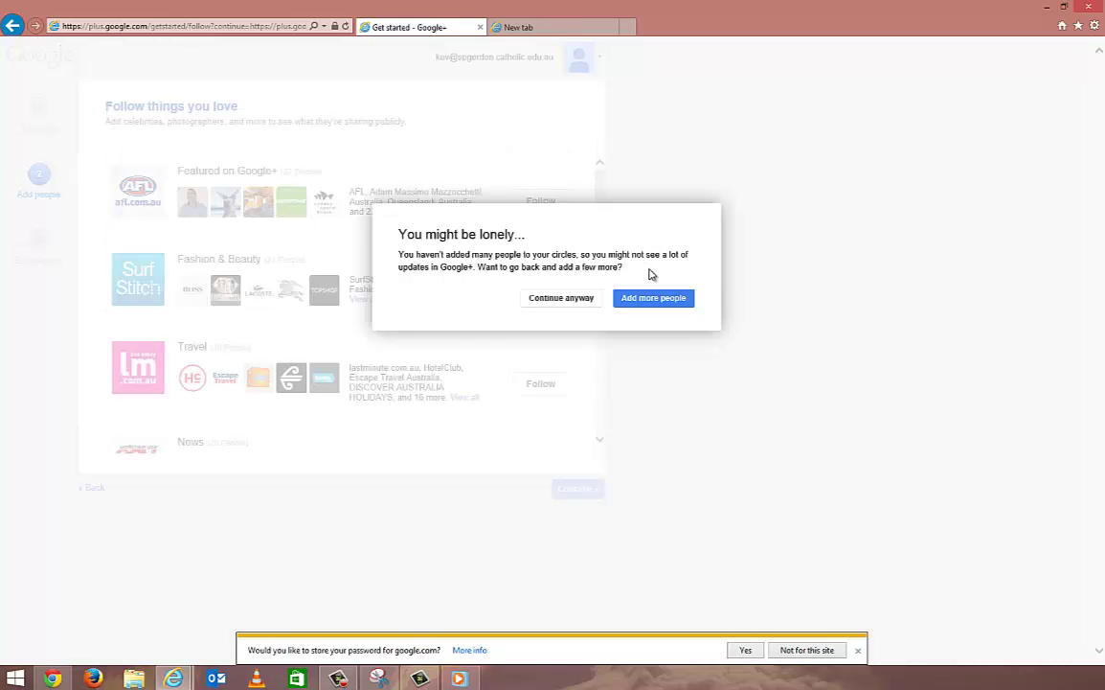
pyautogui.click(579, 299)
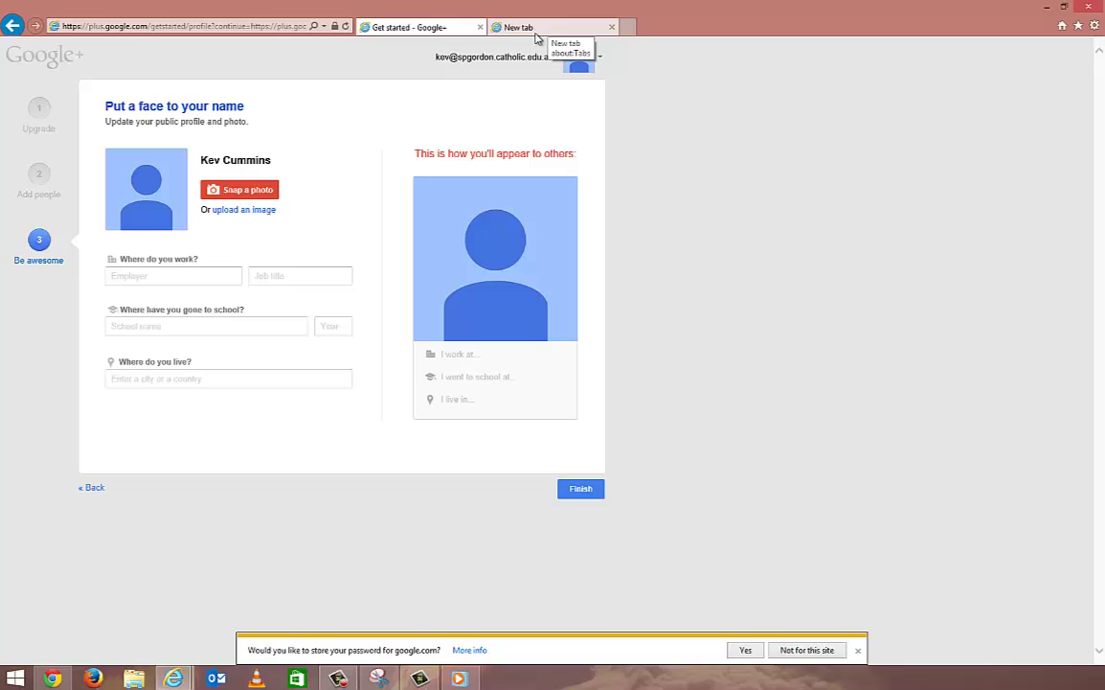
# Add a profile photo and set the workplace to 'CEO Ballarat'.
pyautogui.click(174, 326)
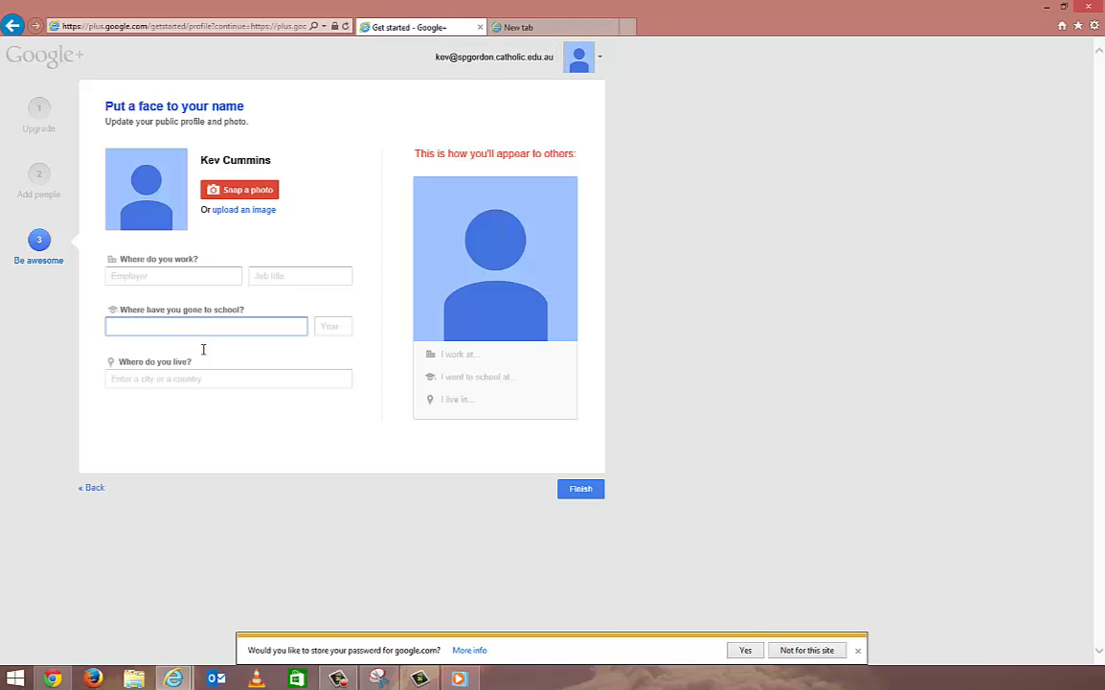
pyautogui.click(216, 381)
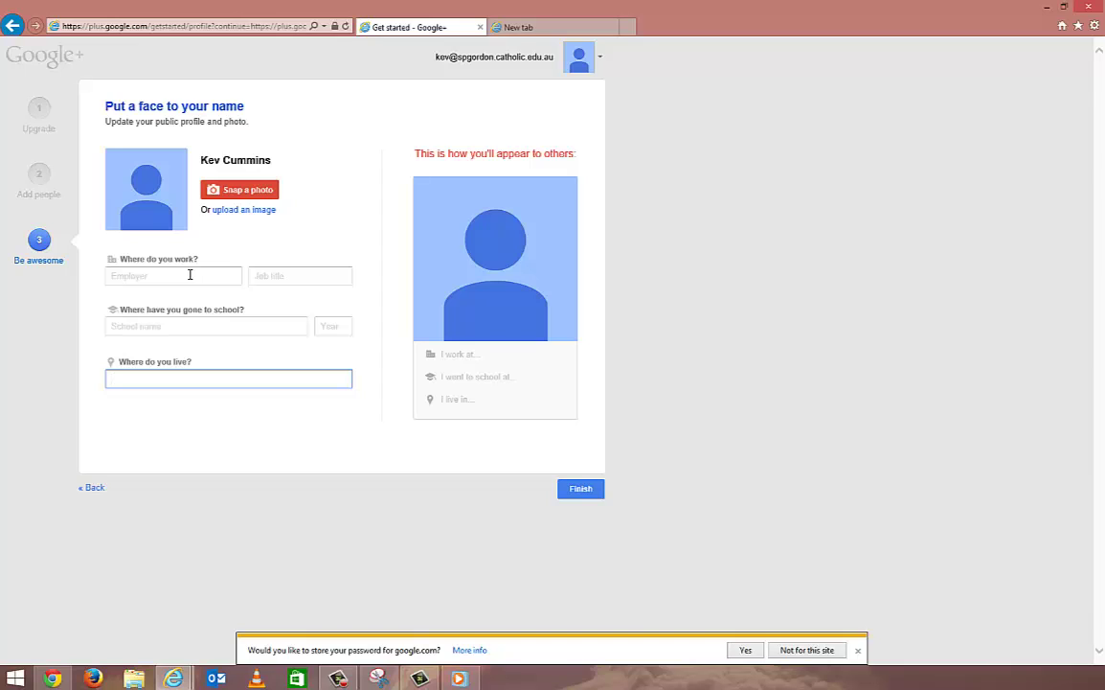
pyautogui.click(190, 274)
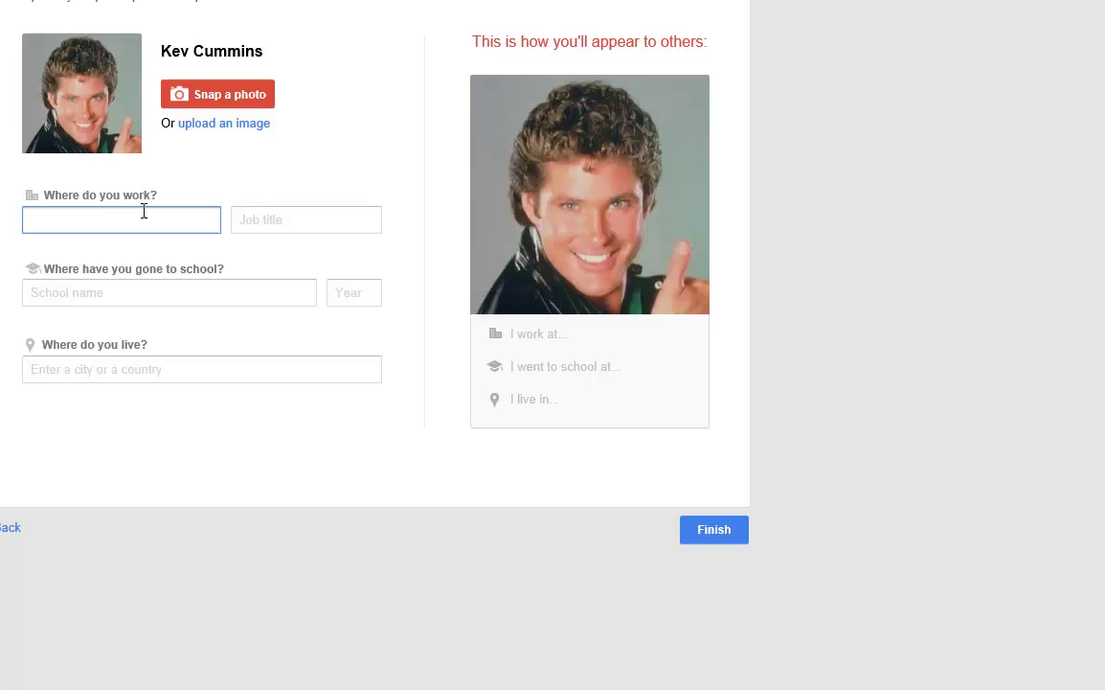
pyautogui.write('CEO Ballarat')
pyautogui.click(177, 285)
pyautogui.click(295, 213)
# Set the school to 'Everywhere' and the home town to 'Somewhere'.
pyautogui.click(220, 294)
pyautogui.write('Everywhere')
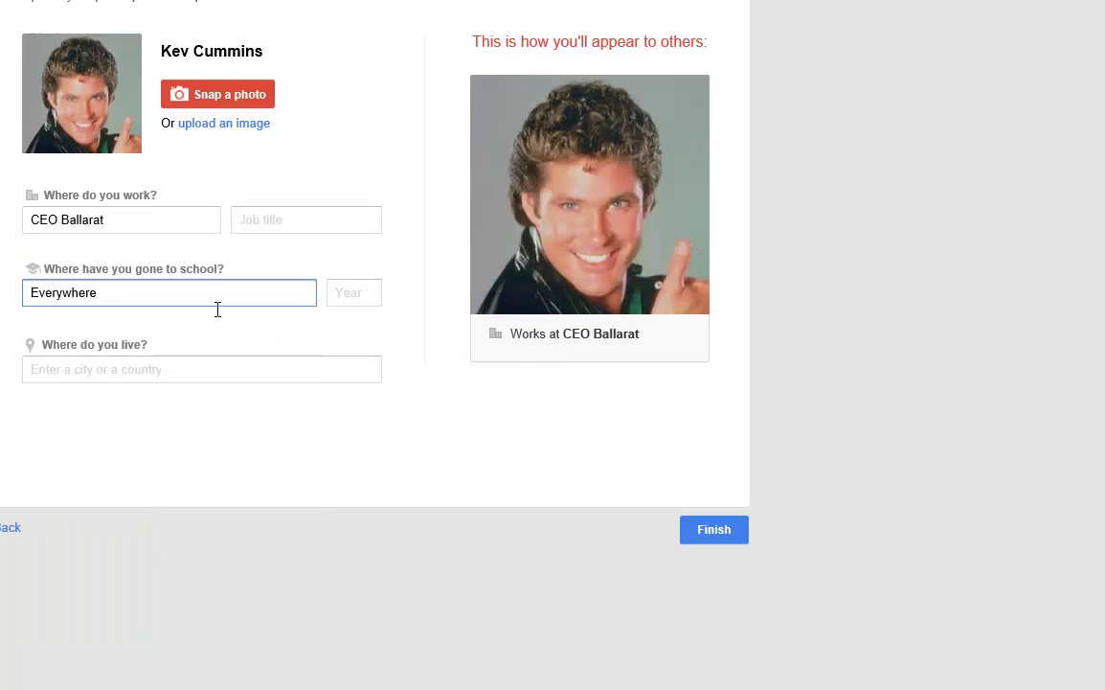
pyautogui.click(236, 369)
pyautogui.write('Somewhere')
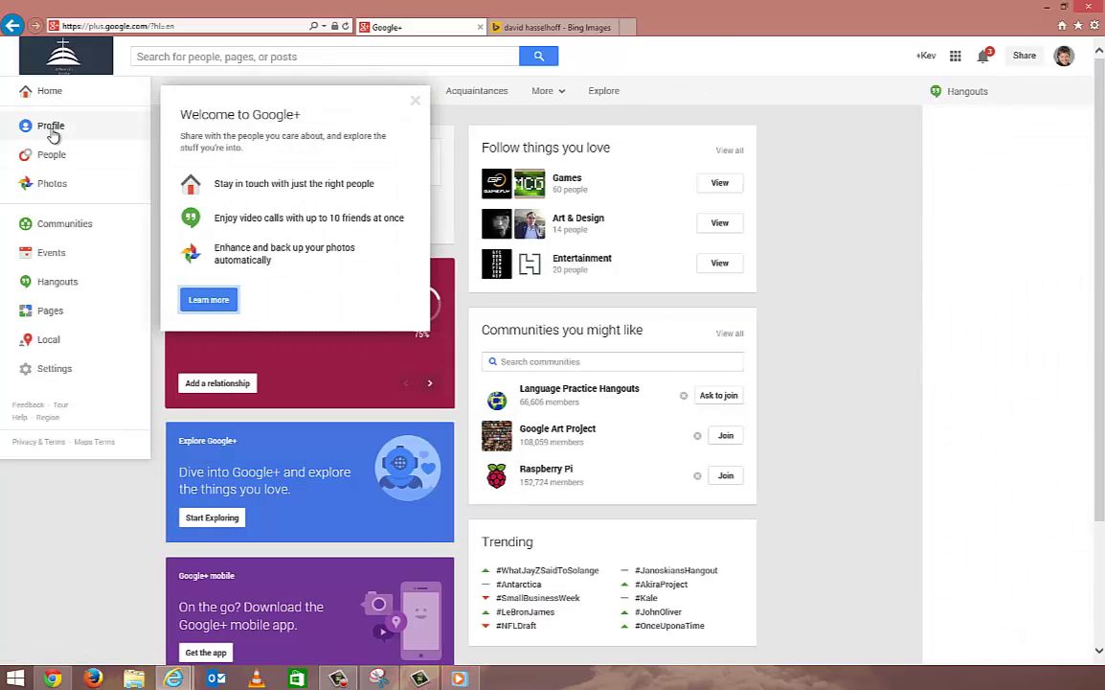
# Close the welcome popup and navigation tip, then reopen the Google+ sections menu.
pyautogui.click(417, 104)
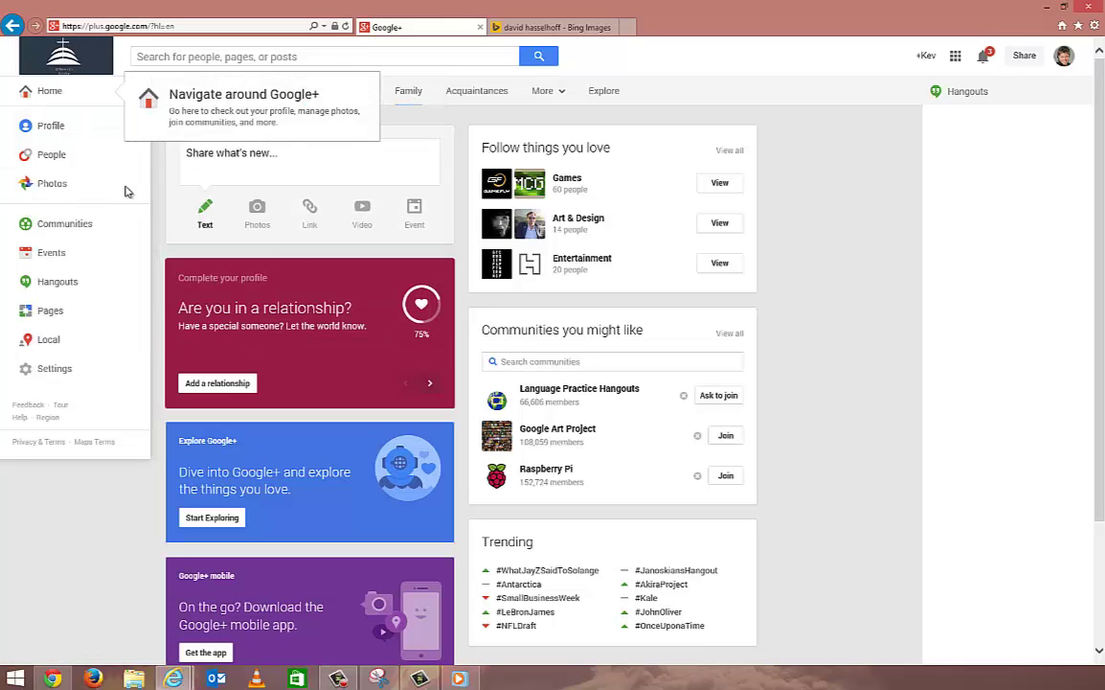
pyautogui.click(73, 223)
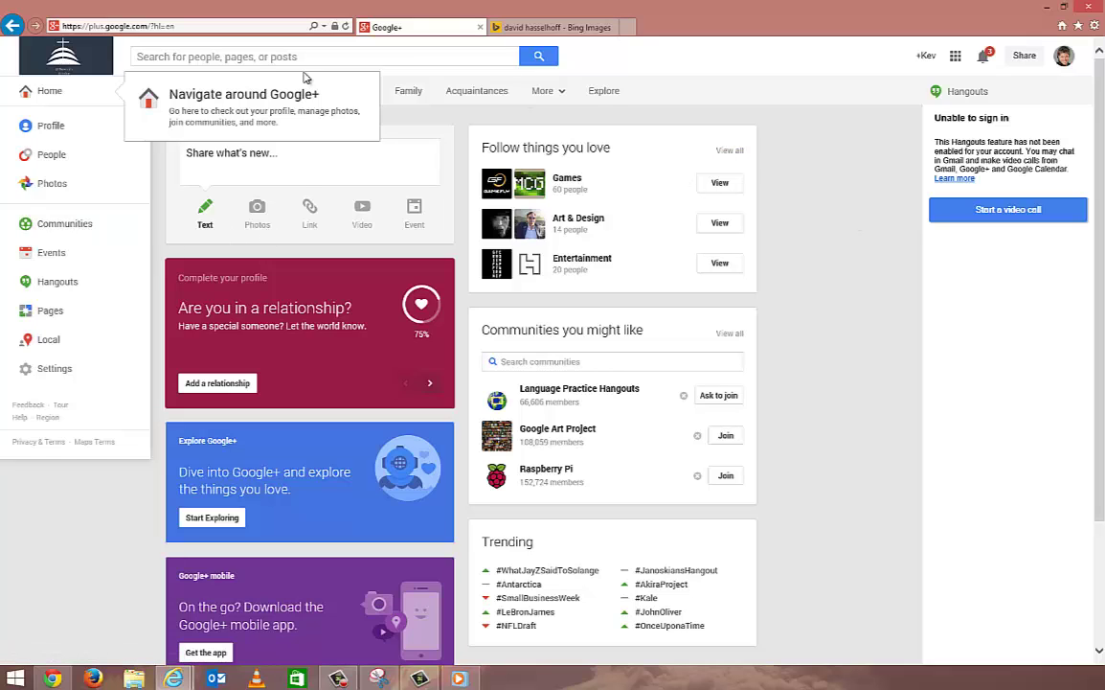
pyautogui.click(29, 94)
pyautogui.click(61, 94)
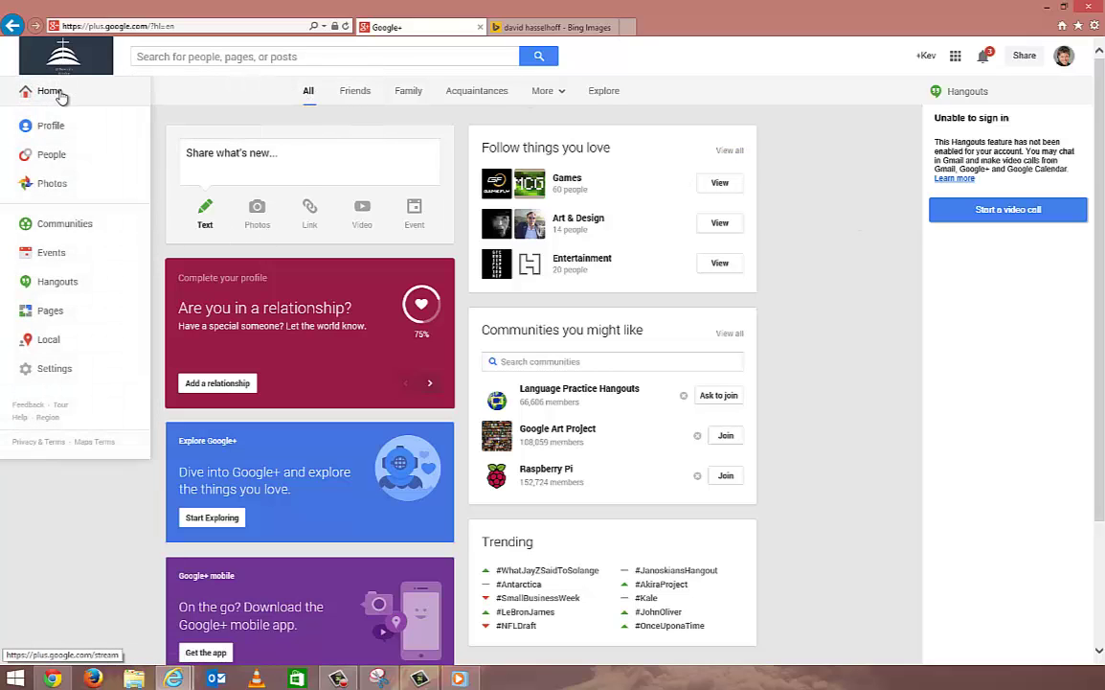
# Search Communities for 'ballarat ict', open Ballarat ICT and join it.
pyautogui.click(58, 225)
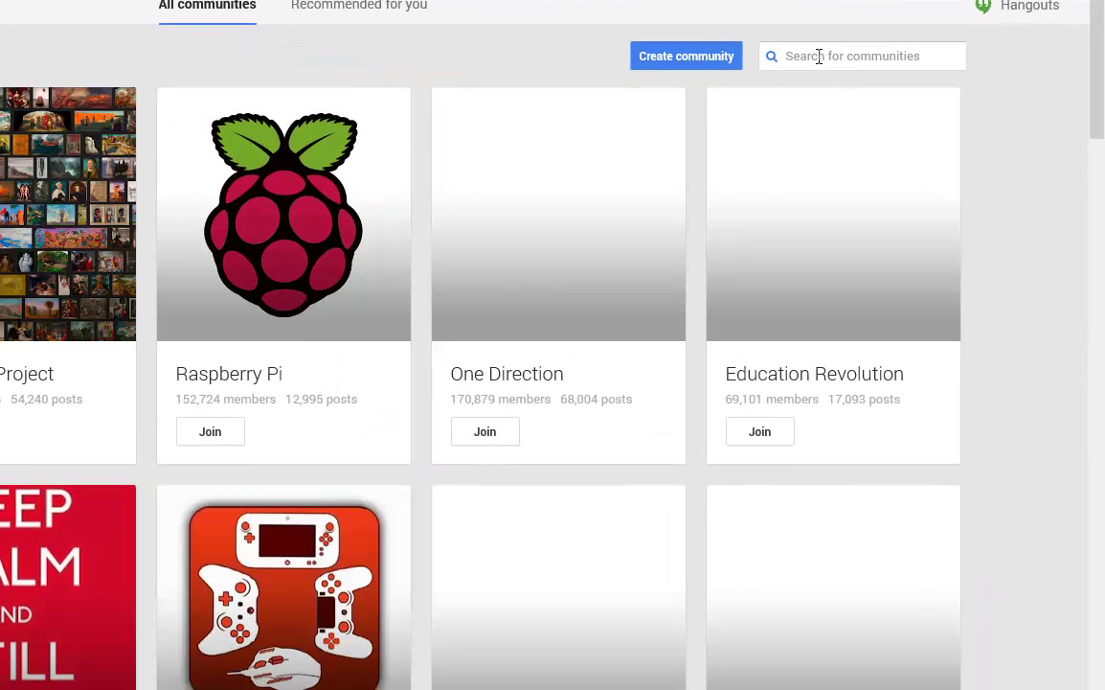
pyautogui.click(829, 63)
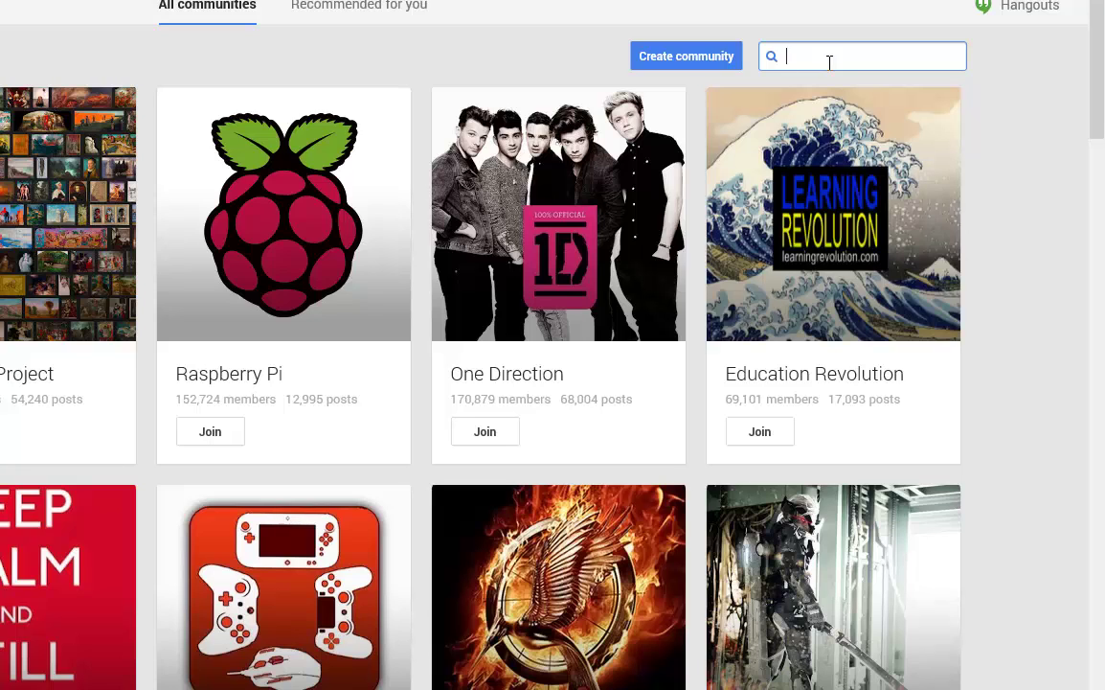
pyautogui.write('ballarat ict')
pyautogui.press('Return')
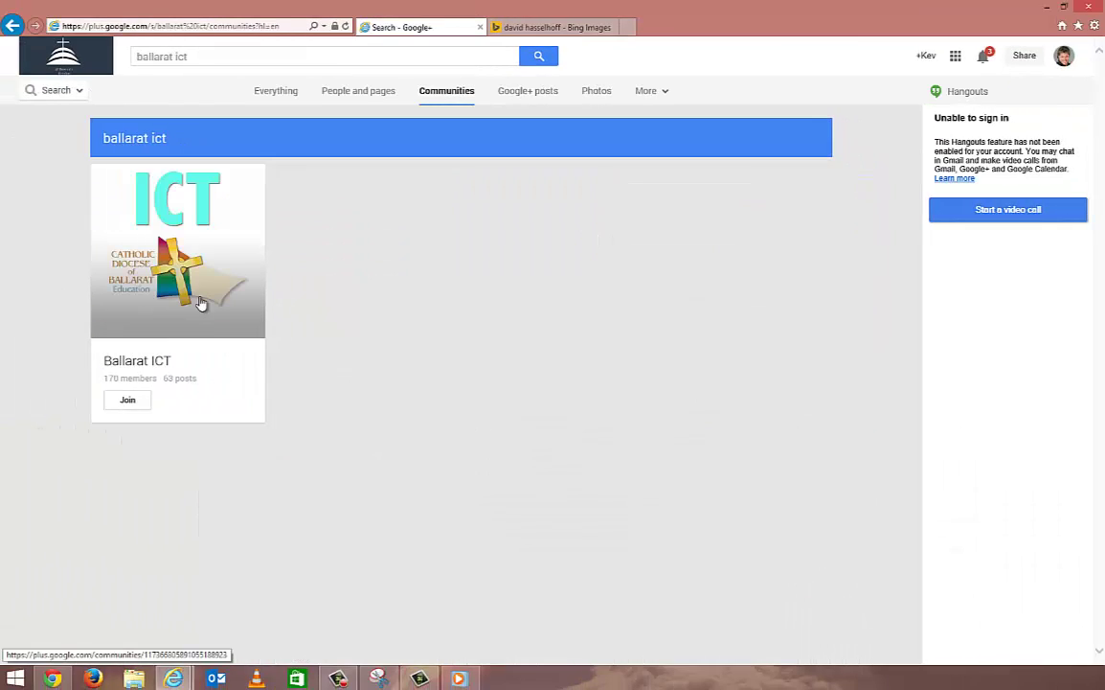
pyautogui.click(197, 307)
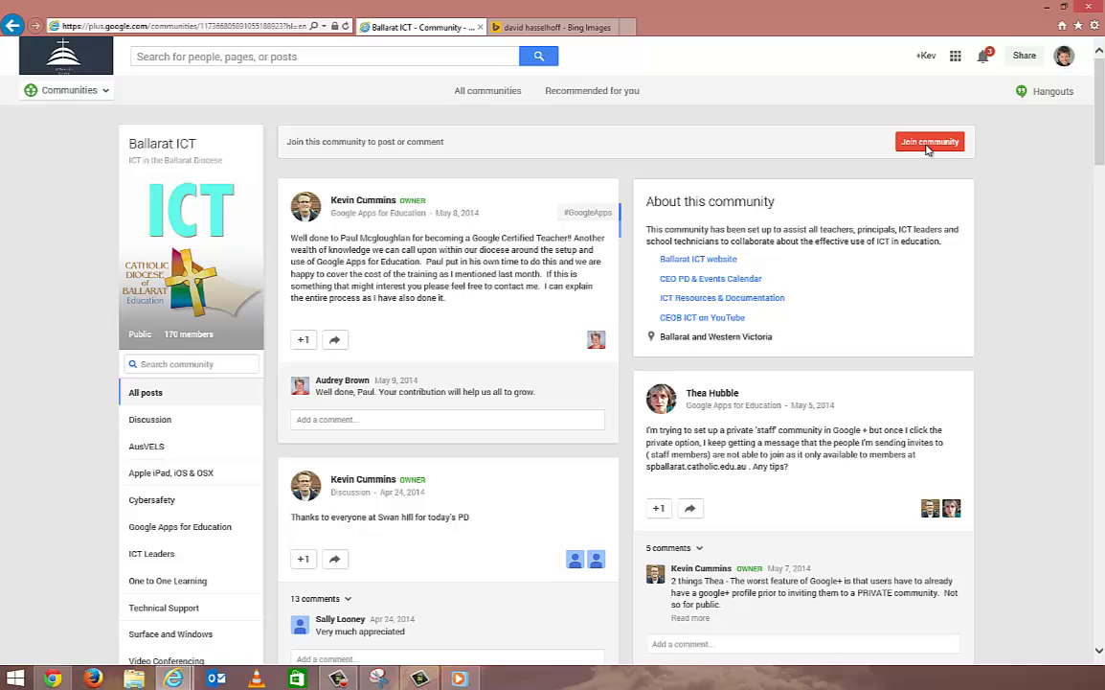
pyautogui.click(927, 144)
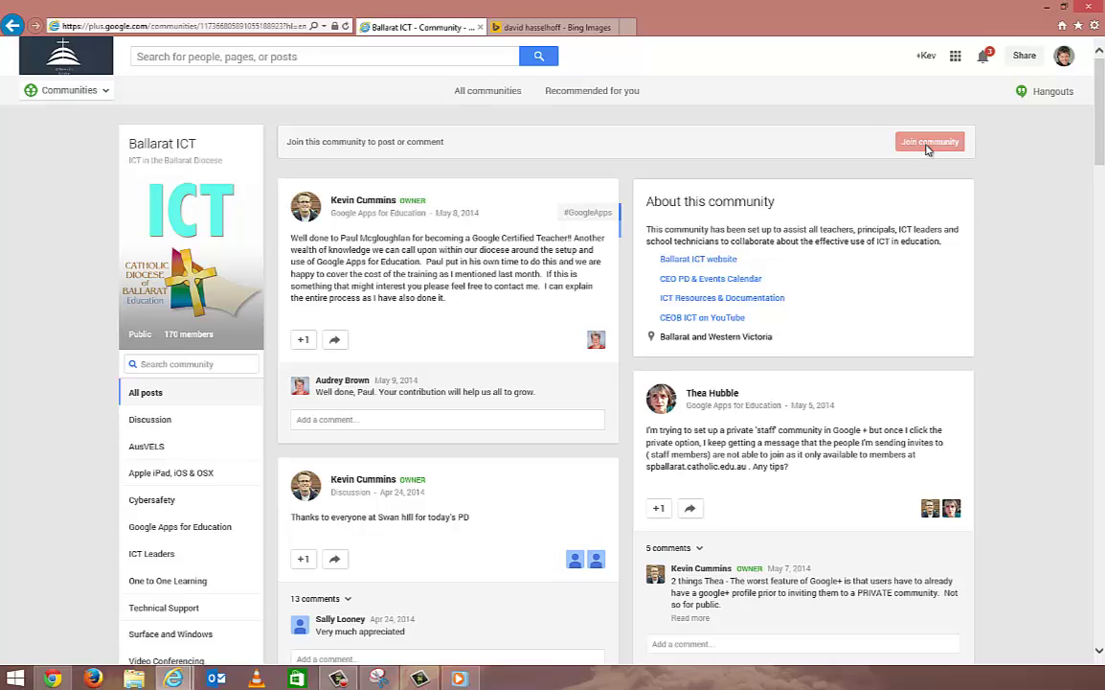